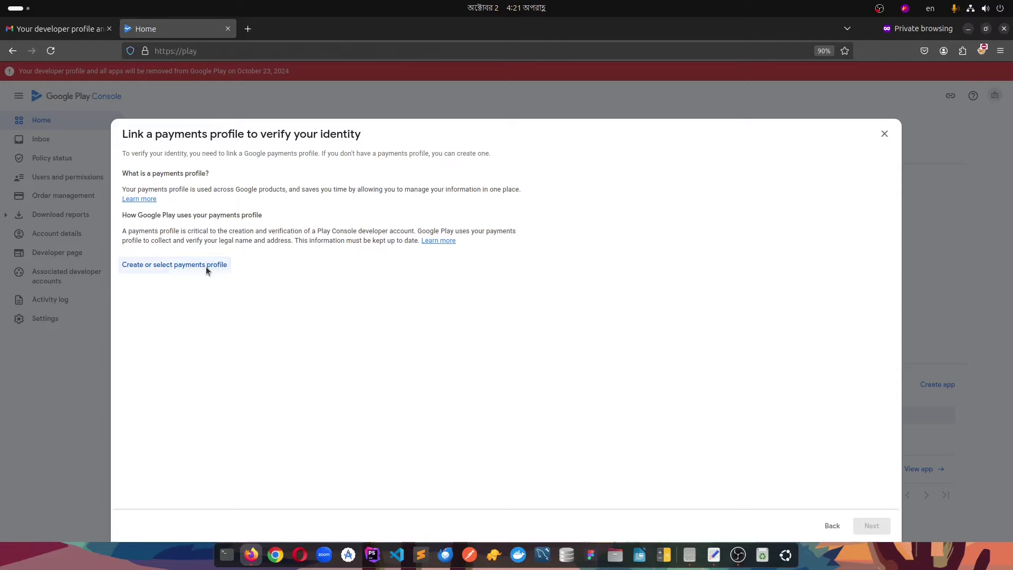
Step: Choose 'Create or select payments profile' in the Link a payments profile dialog
left_click(205, 266)
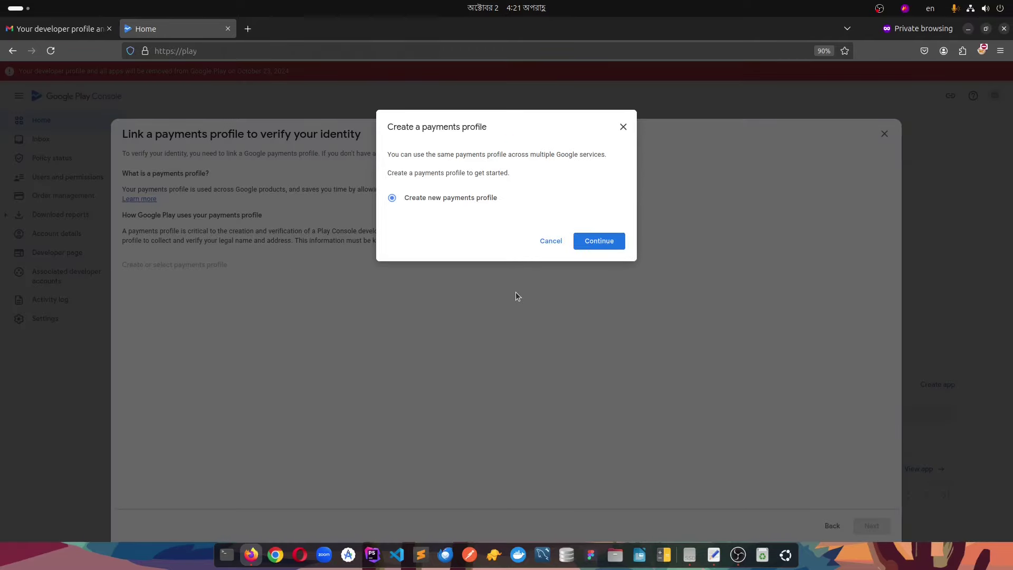
Step: Start a new payments profile with Bangladesh as the country/region
left_click(593, 241)
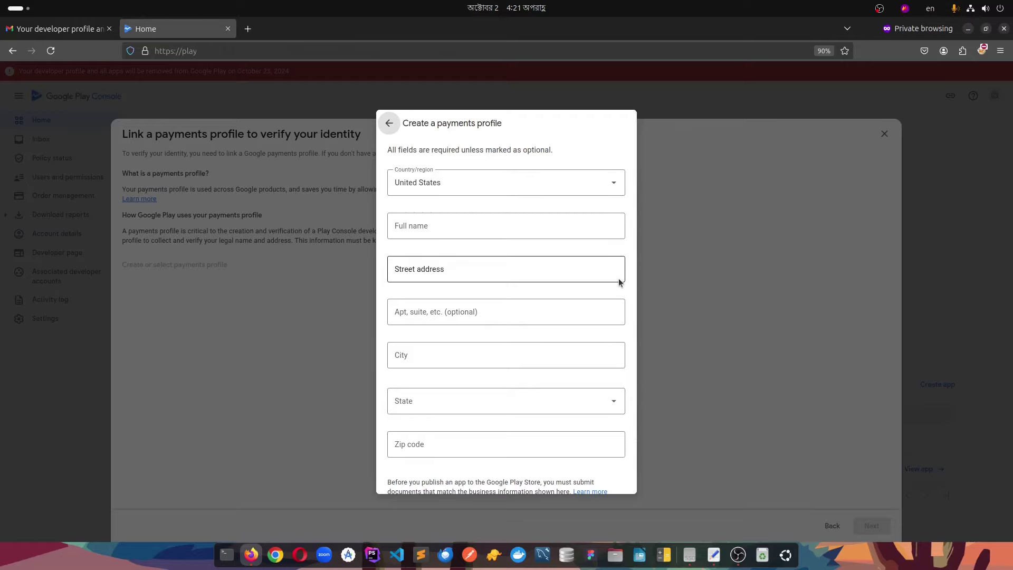
left_click(528, 185)
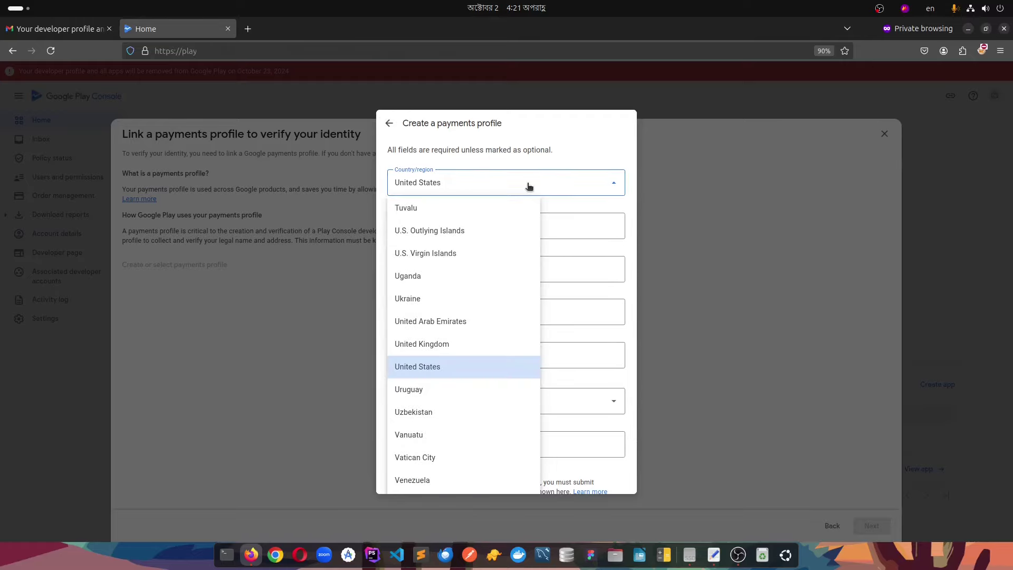
type("ban")
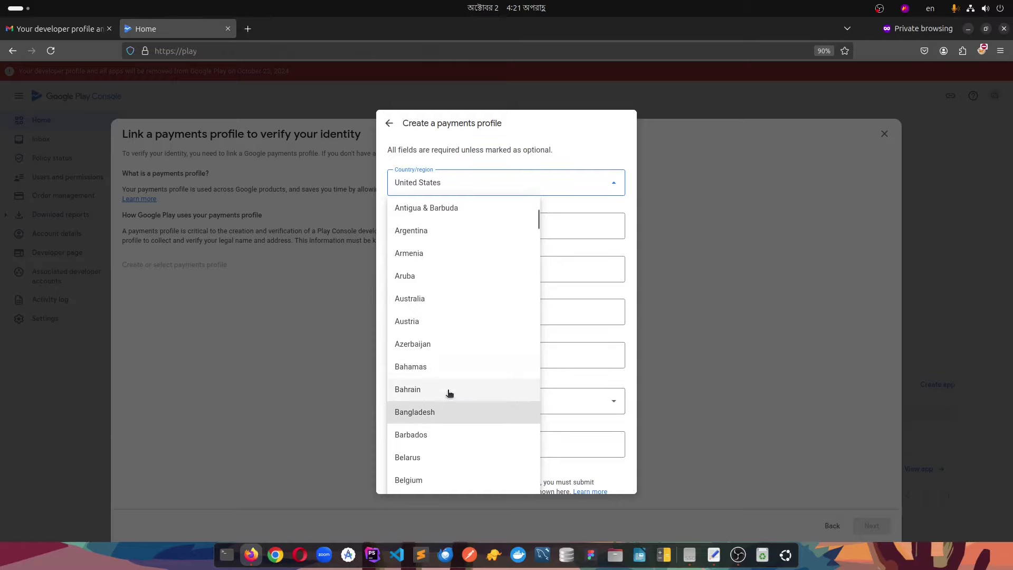
left_click(425, 412)
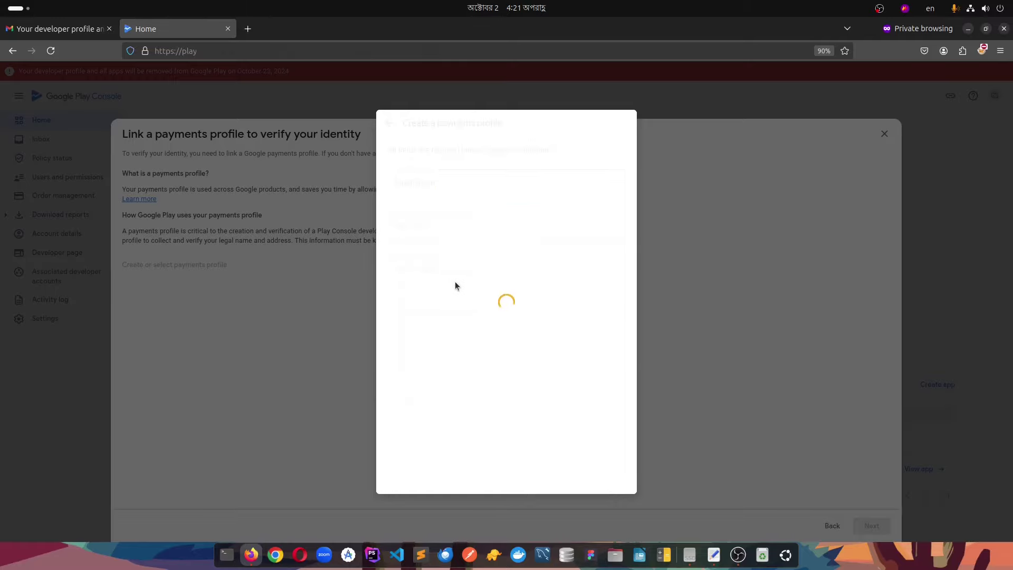
Step: Fill in the full legal name, street address, city Pabna and postal code 6670, then save
left_click(438, 227)
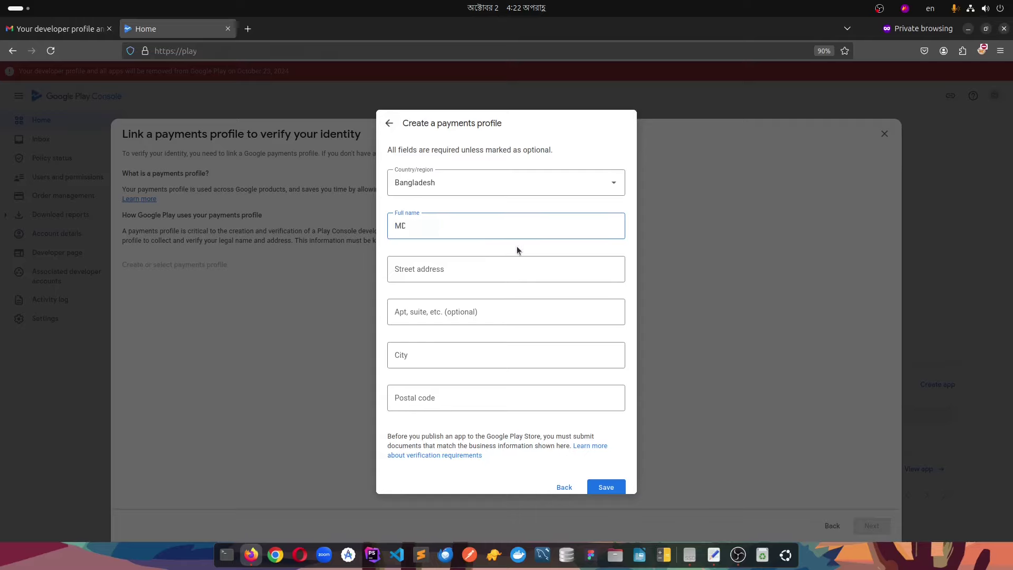
left_click(457, 272)
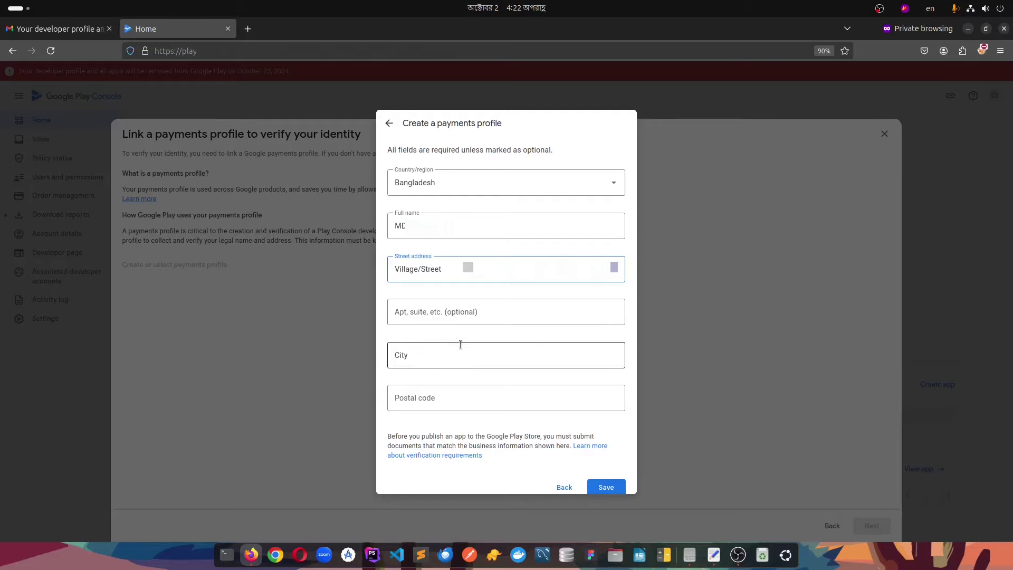
left_click(442, 353)
type("Pabna")
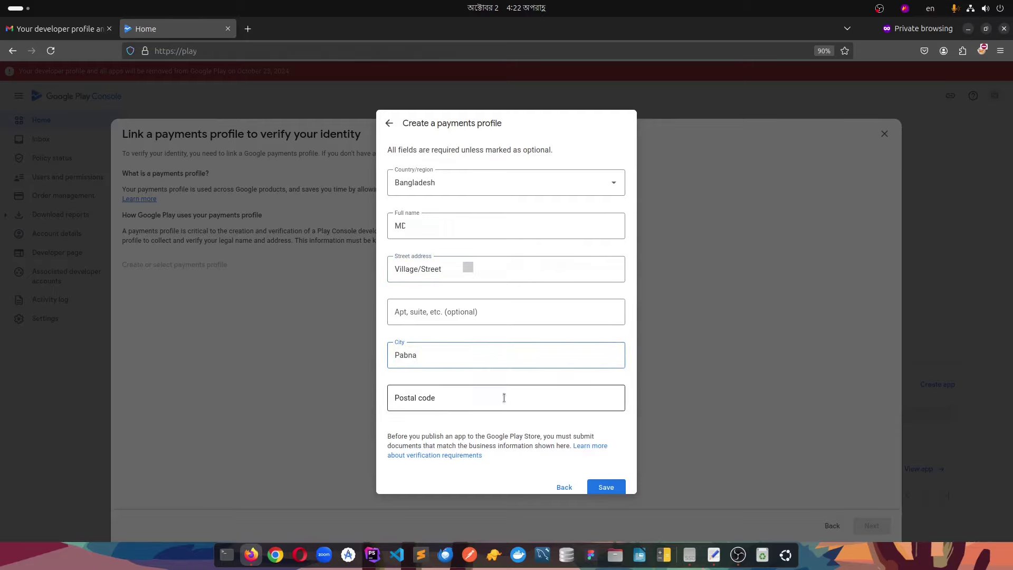
left_click(483, 396)
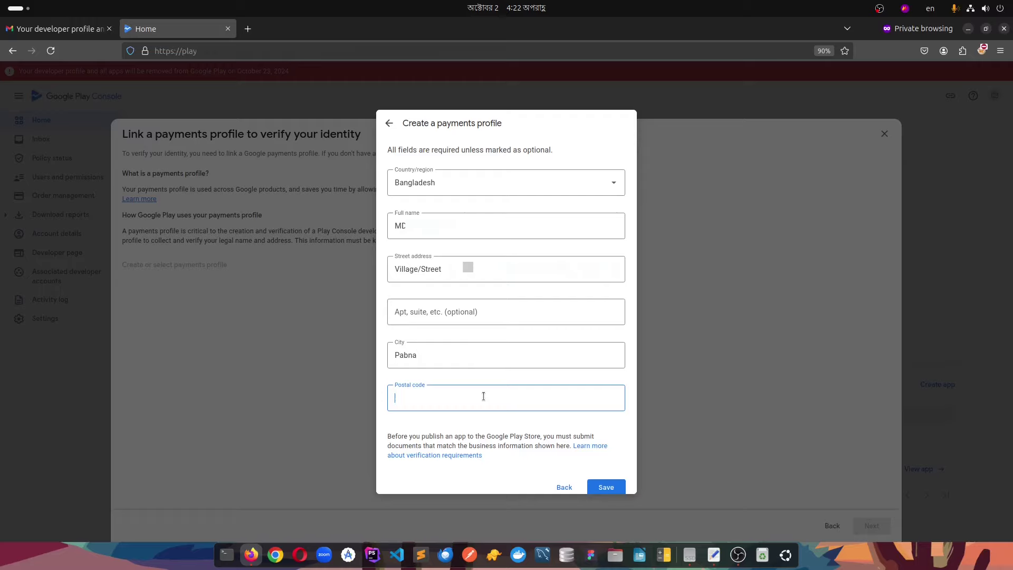
type("6670")
scroll(530, 422, "down", 1)
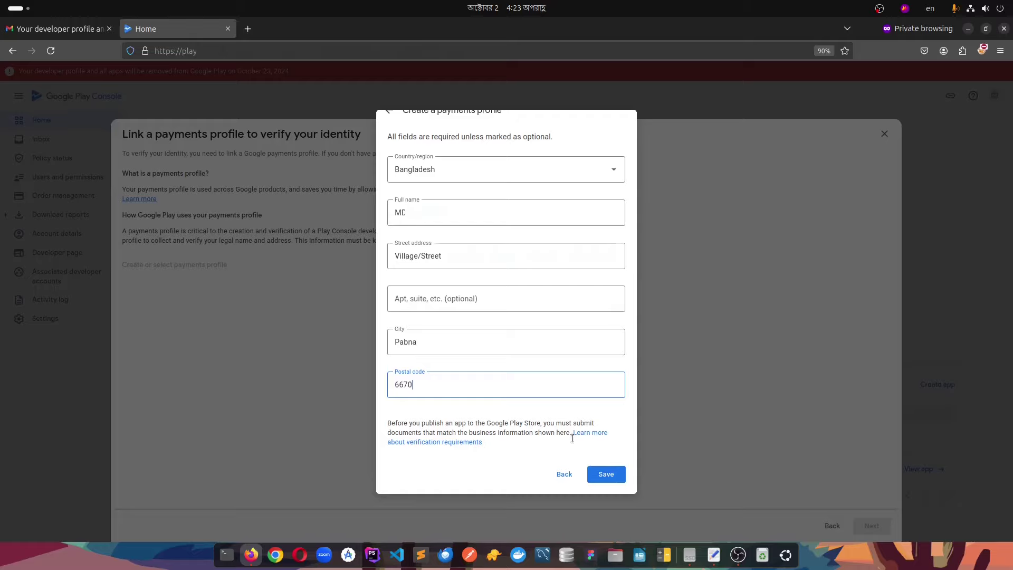
left_click(606, 473)
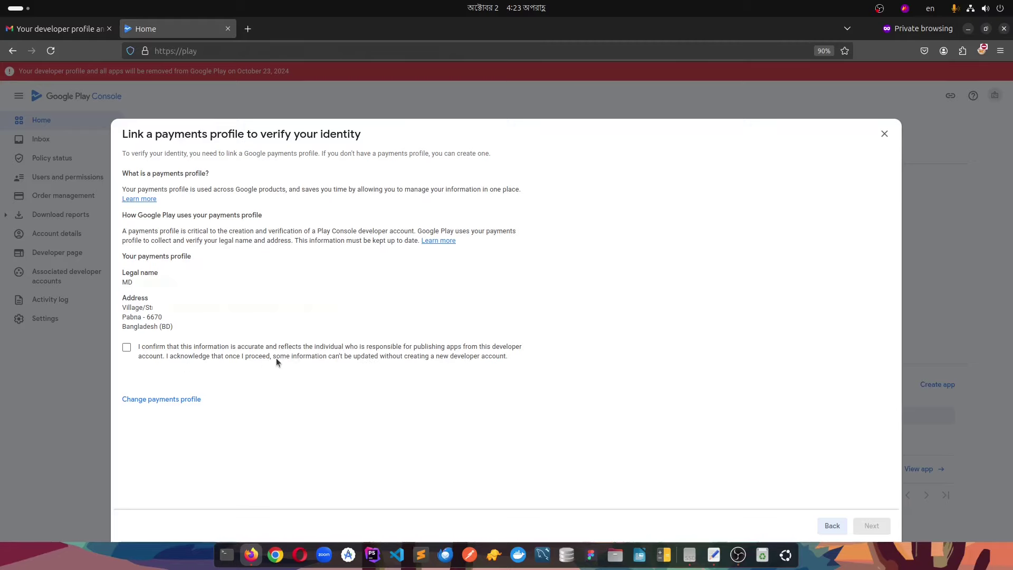
Step: Confirm the linked payments profile information is accurate and proceed to the website step
left_click(127, 348)
left_click(868, 526)
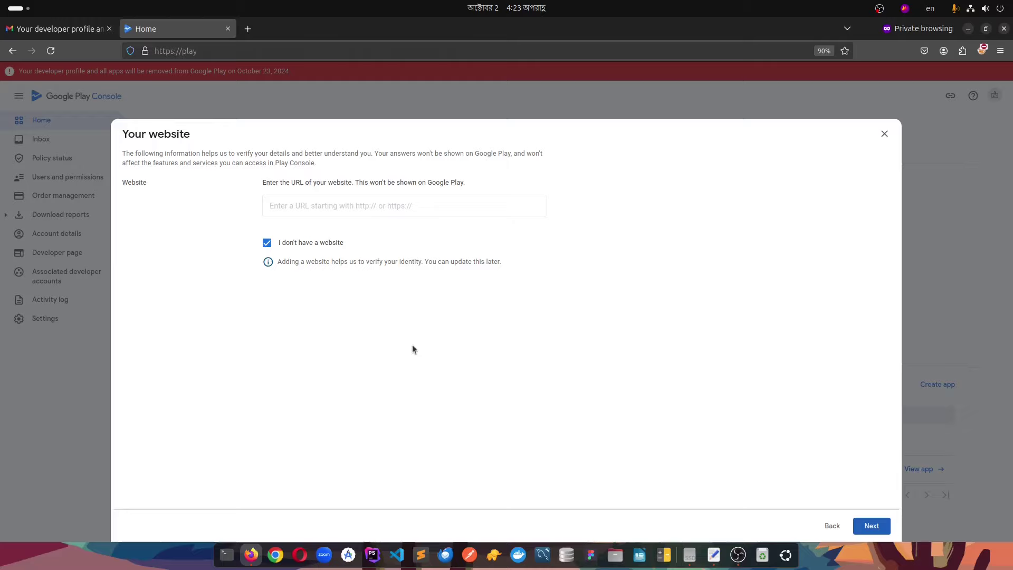
Step: Leave 'I don't have a website' checked and proceed to the contact details
left_click(268, 243)
left_click(268, 243)
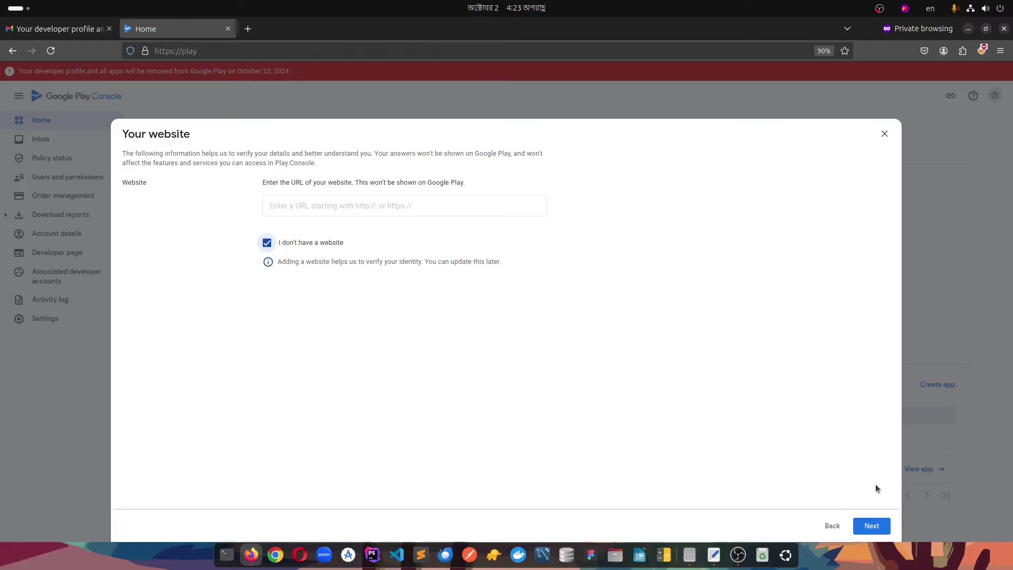
left_click(871, 525)
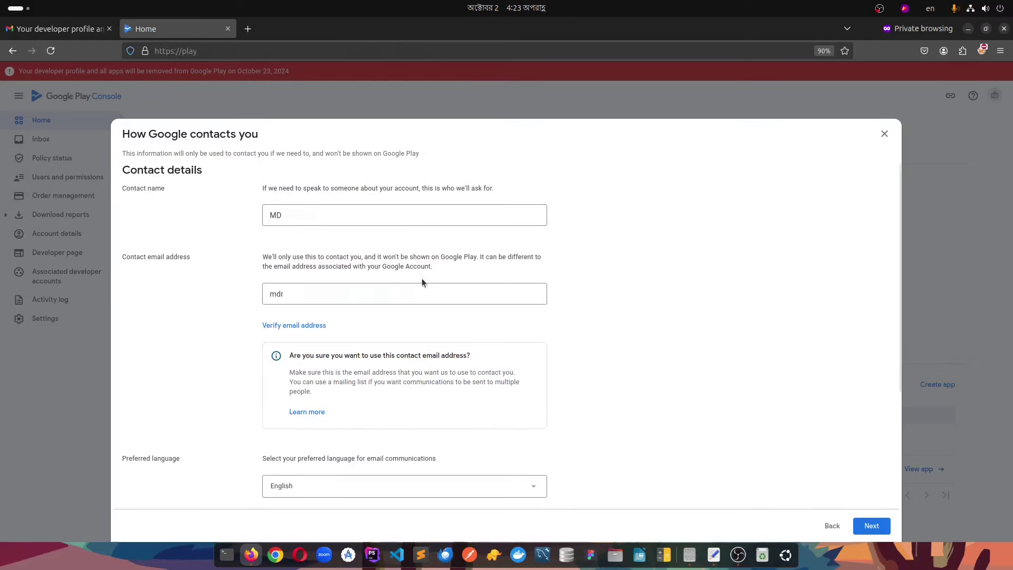
Step: Verify the contact email, then verify the phone number with the 6-digit SMS code
left_click(304, 326)
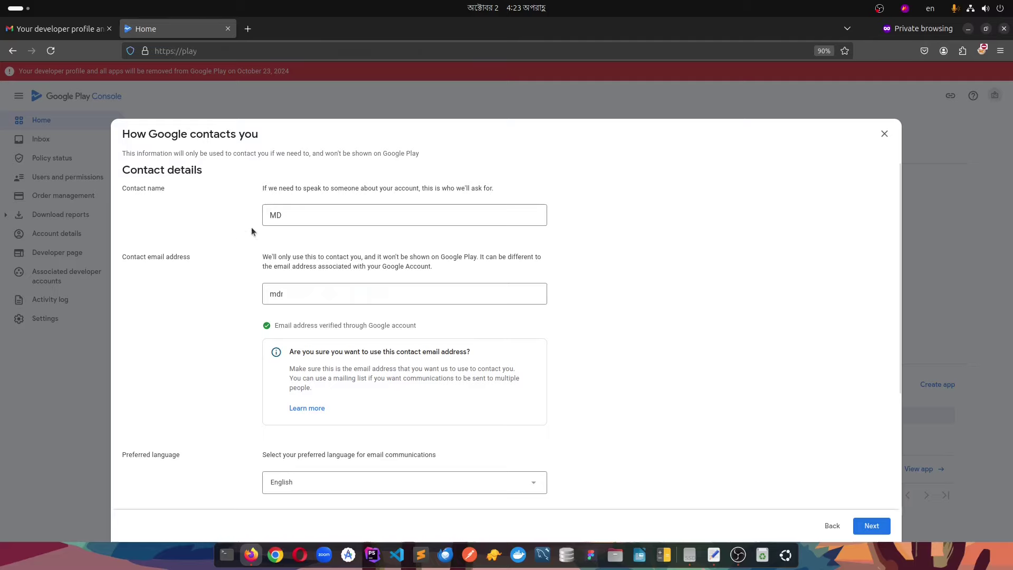
scroll(368, 324, "down", 3)
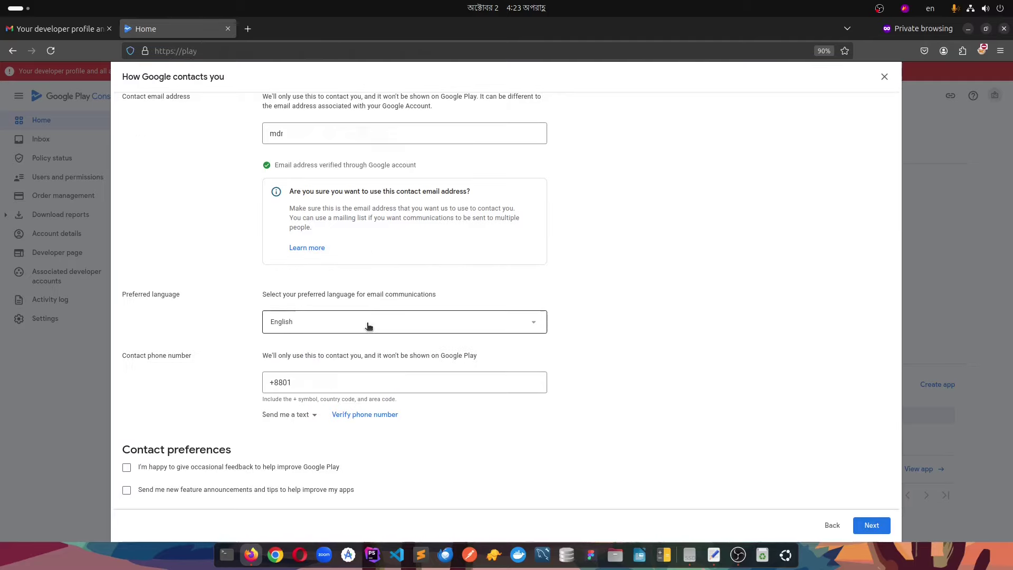
left_click(364, 414)
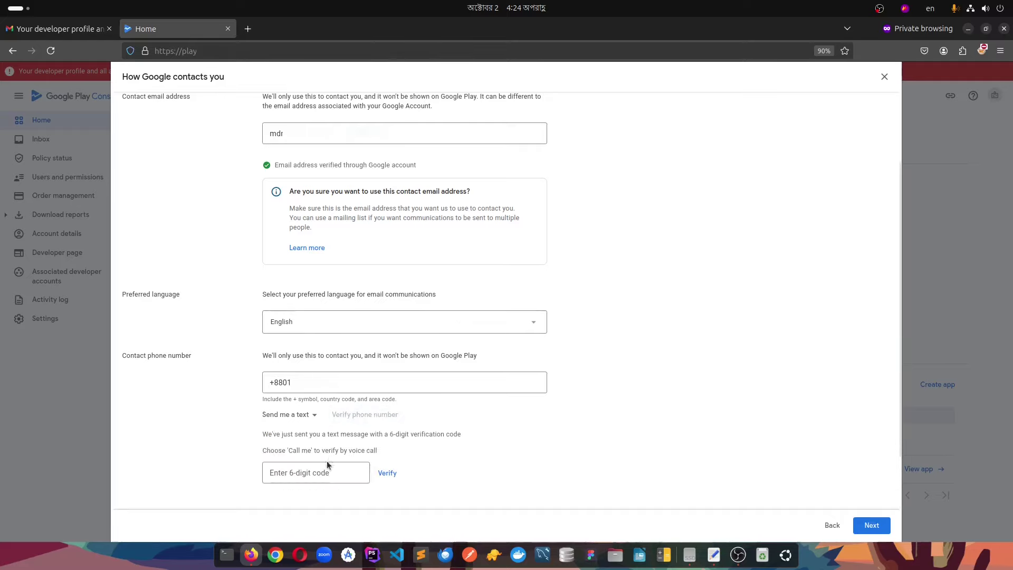
left_click(325, 467)
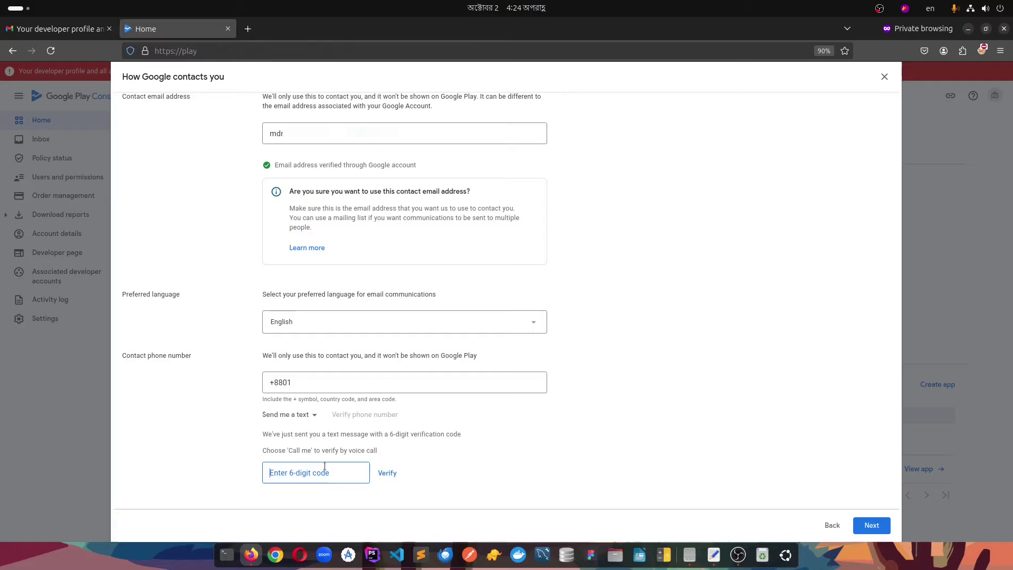
left_click(387, 472)
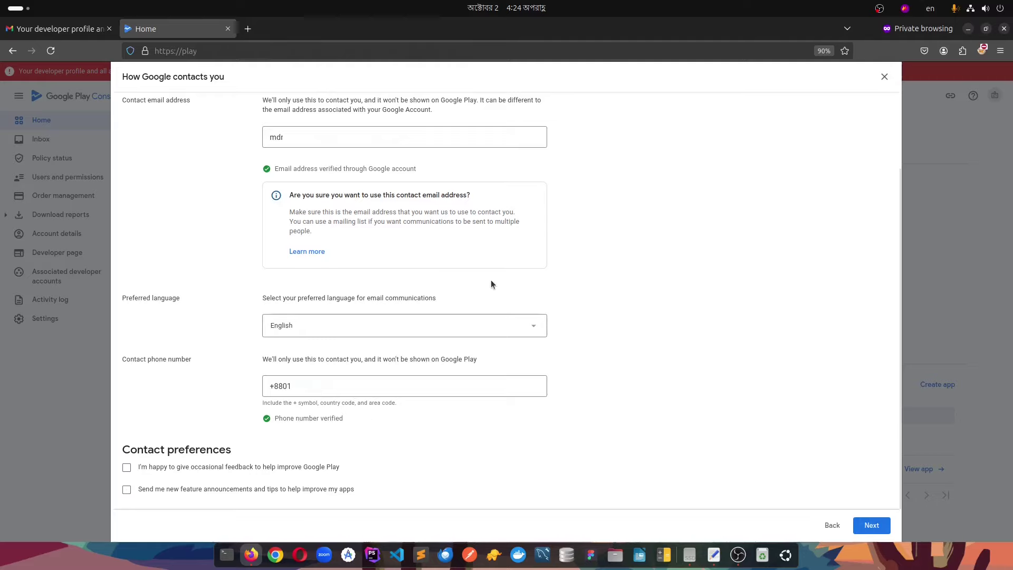
Step: Opt into occasional feedback and feature announcements, then continue to developer profile details
left_click(129, 469)
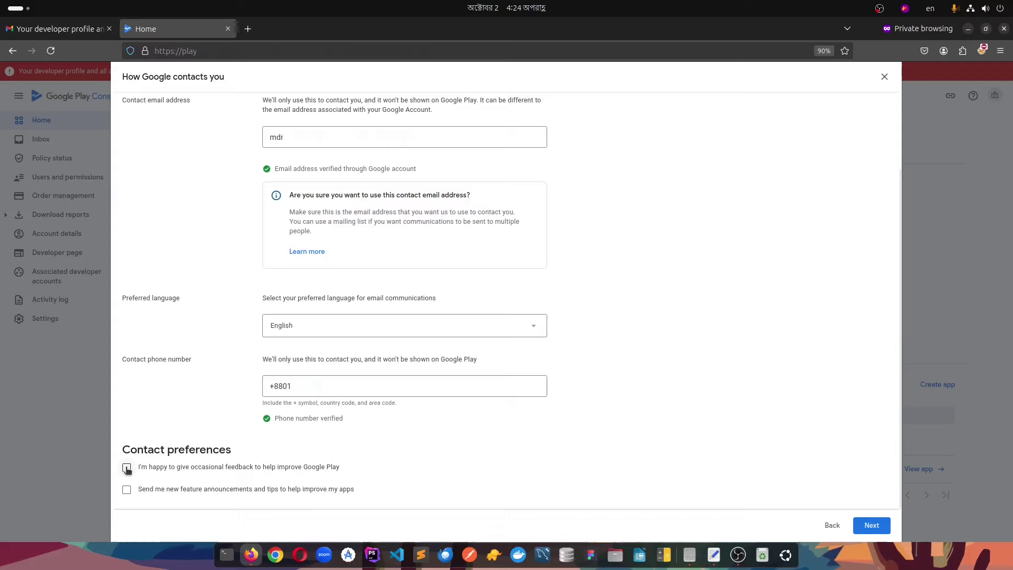
left_click(128, 489)
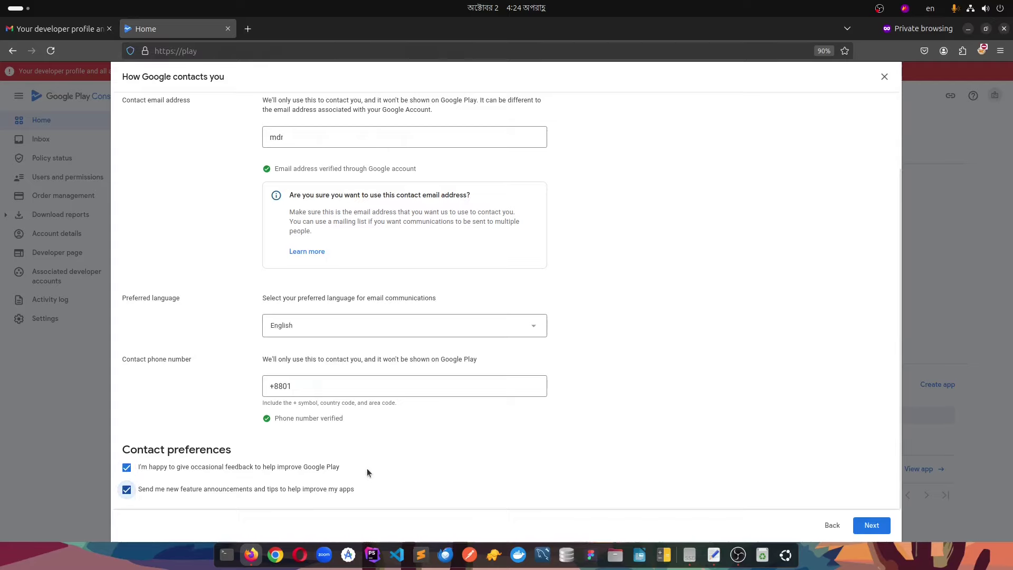
left_click(876, 525)
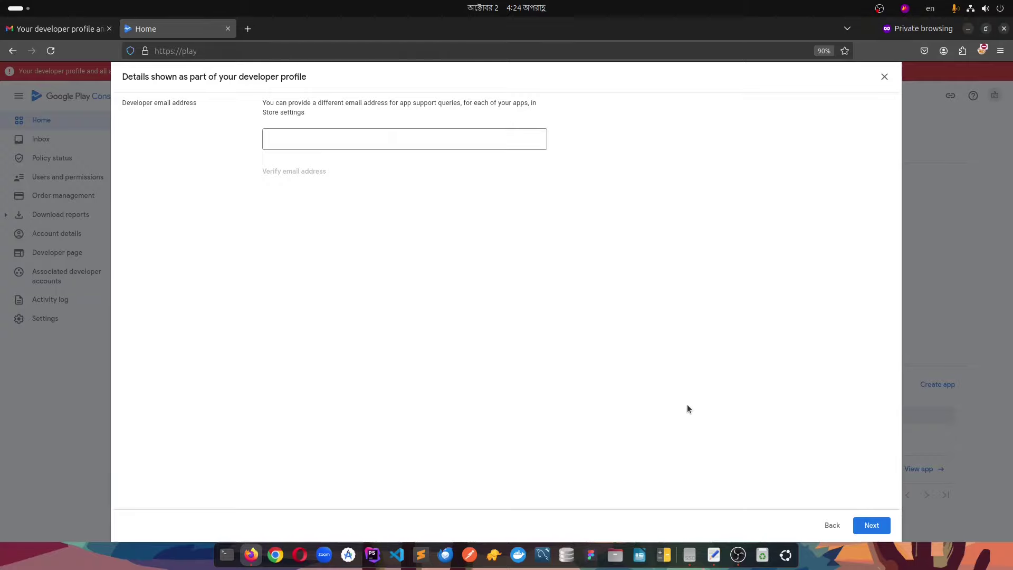
Step: Paste the developer email address so it shows 'Email address verified', then continue
left_click(351, 142)
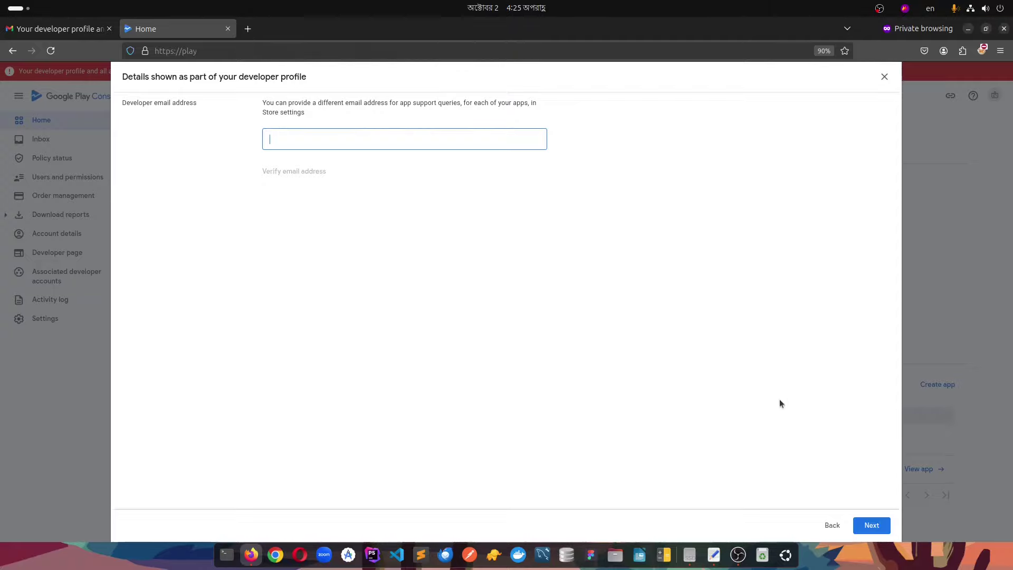
left_click(872, 525)
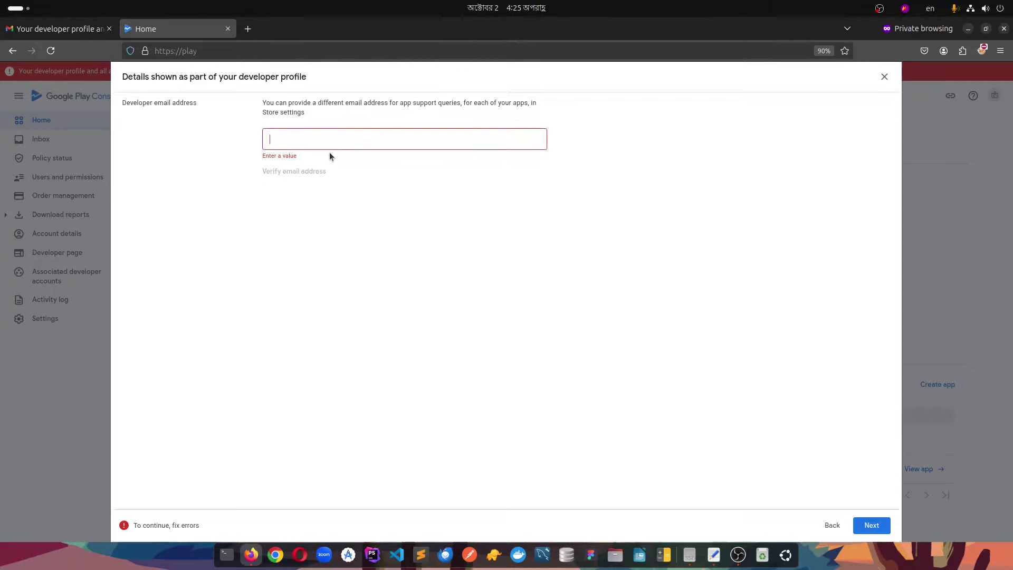
key("ctrl+v")
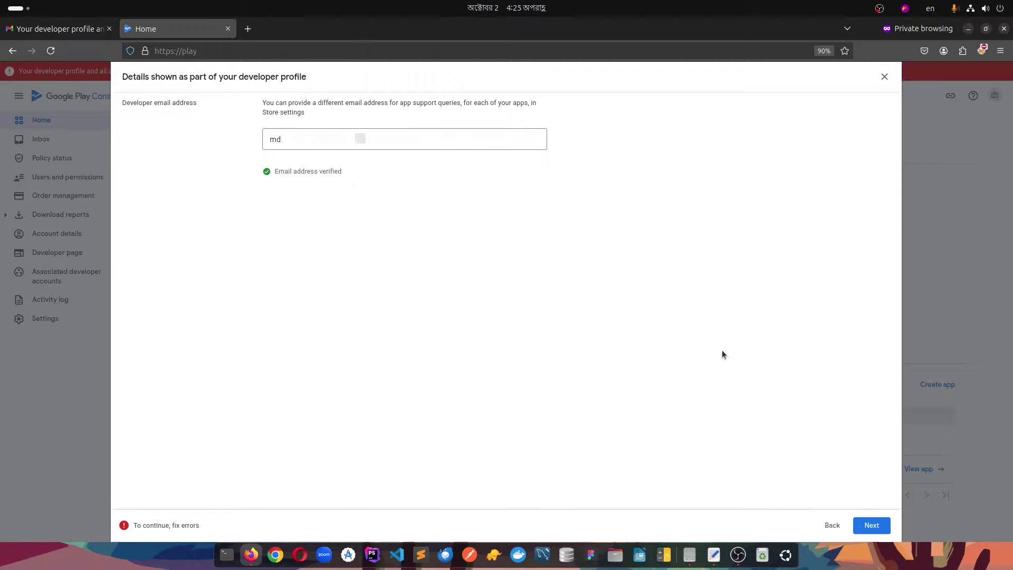
left_click(871, 525)
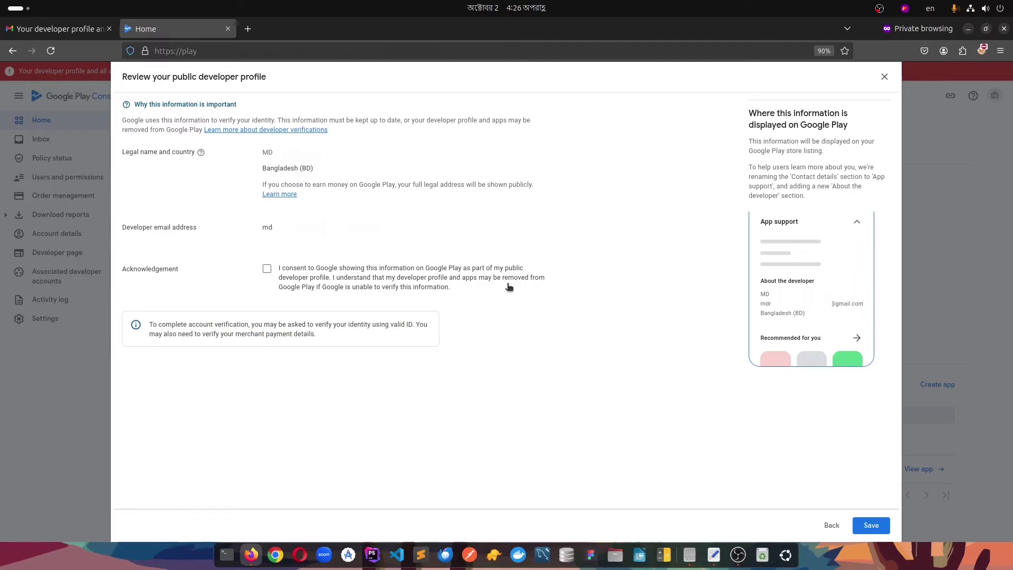
Step: Consent to showing the developer profile on Google Play and save it
left_click(267, 269)
left_click(871, 524)
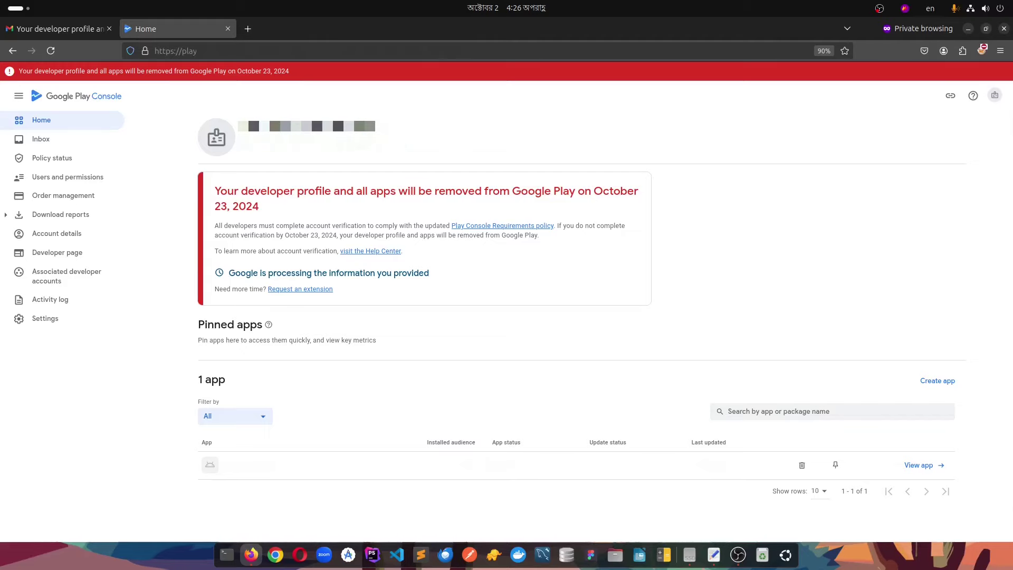
Step: Reload the Play Console home page and highlight the new 'Verify your identity' notice
key("F5")
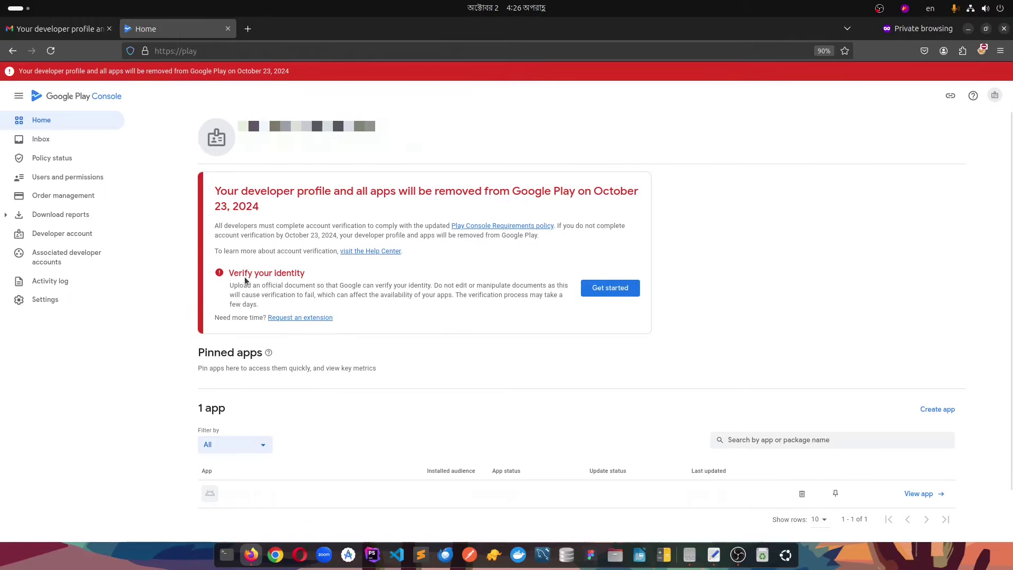
left_click_drag(229, 274, 305, 275)
left_click(343, 272)
Step: Note National Identity Card as accepted ID, consent to data processing, and start verification
left_click(599, 292)
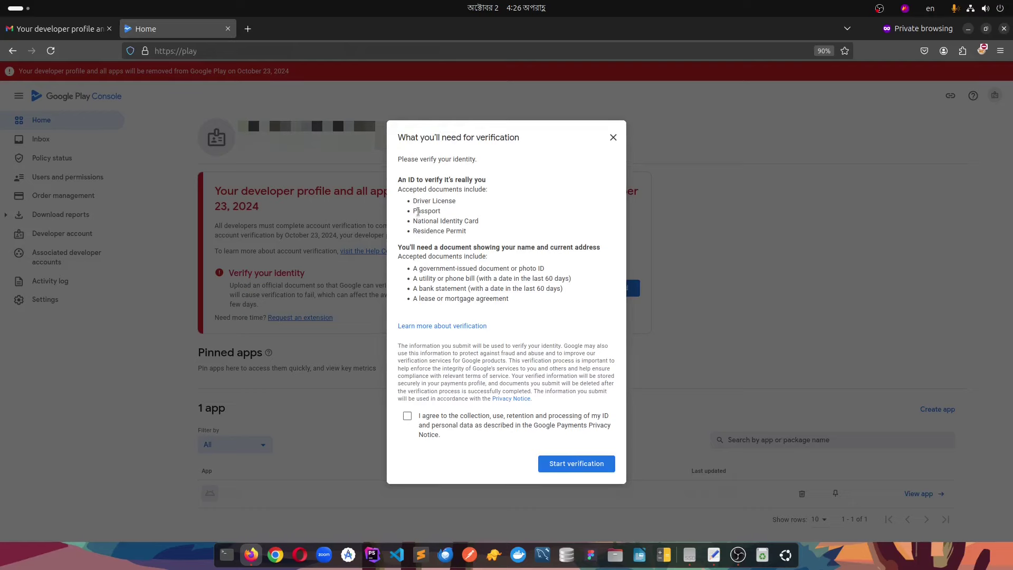
left_click_drag(413, 221, 486, 224)
left_click(486, 224)
left_click(407, 416)
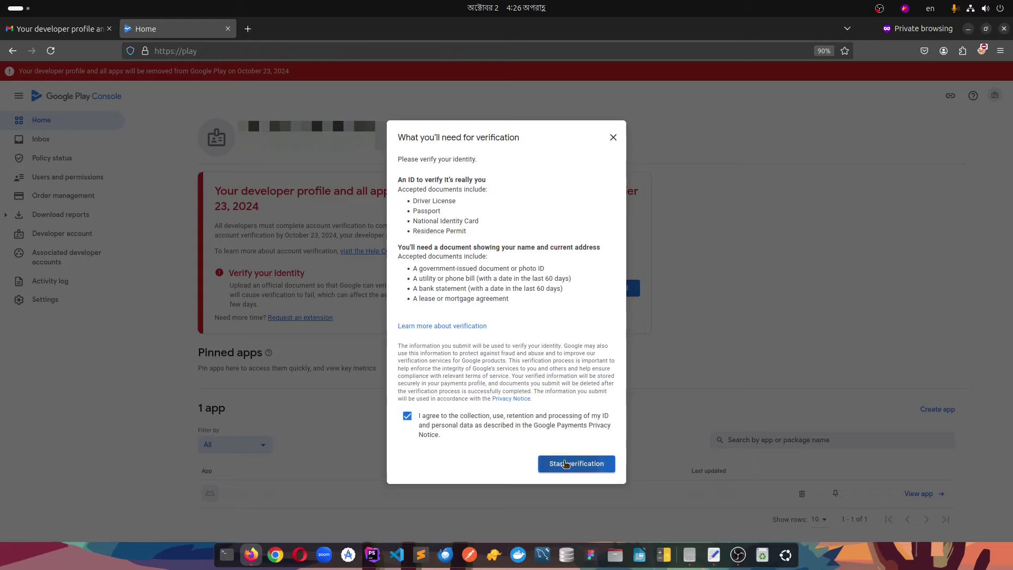
left_click(566, 463)
Step: Enter the legal name and set the ID type to National Identity Card
left_click(495, 275)
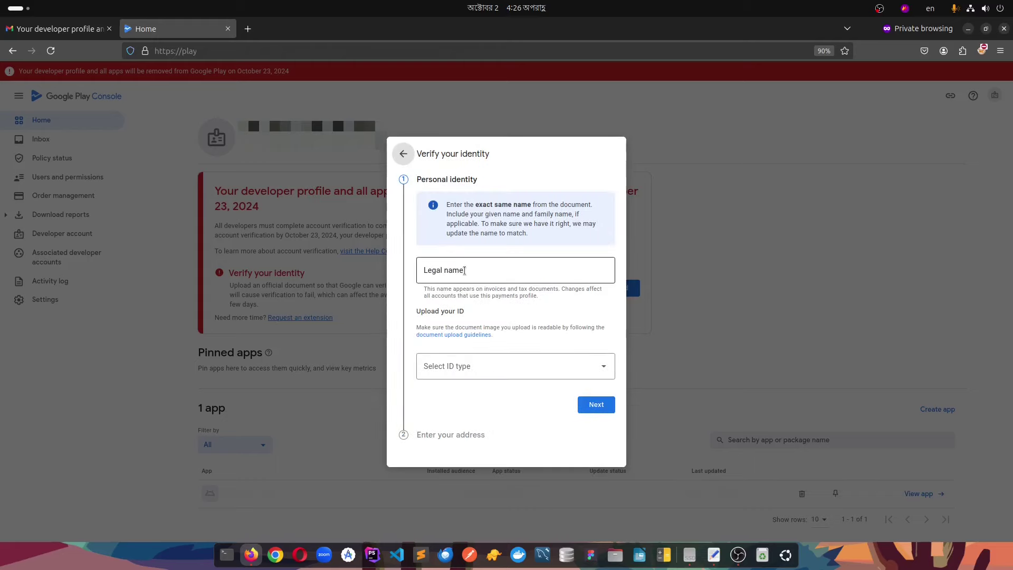
type("MD")
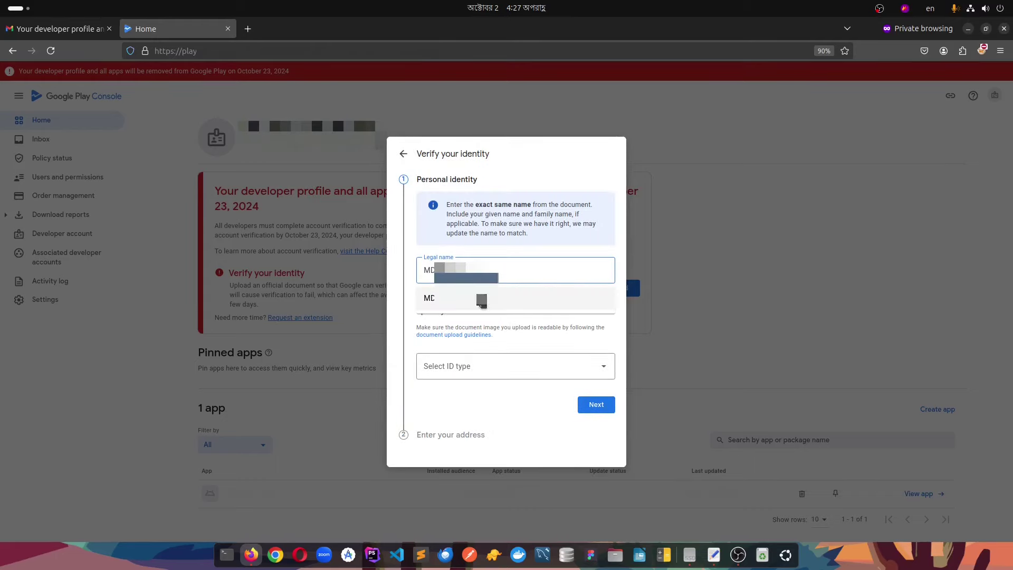
left_click(477, 298)
left_click(476, 364)
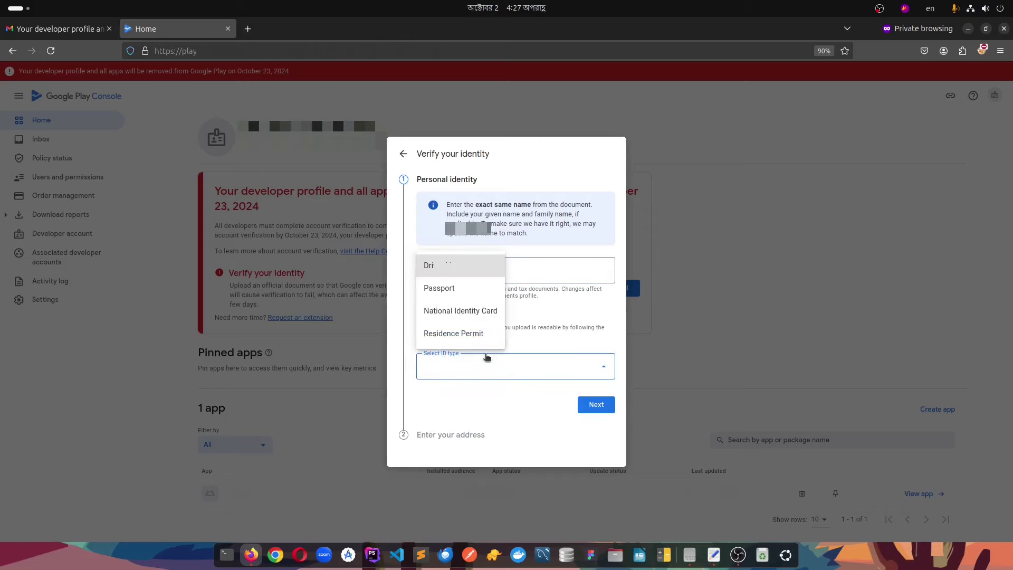
left_click(469, 315)
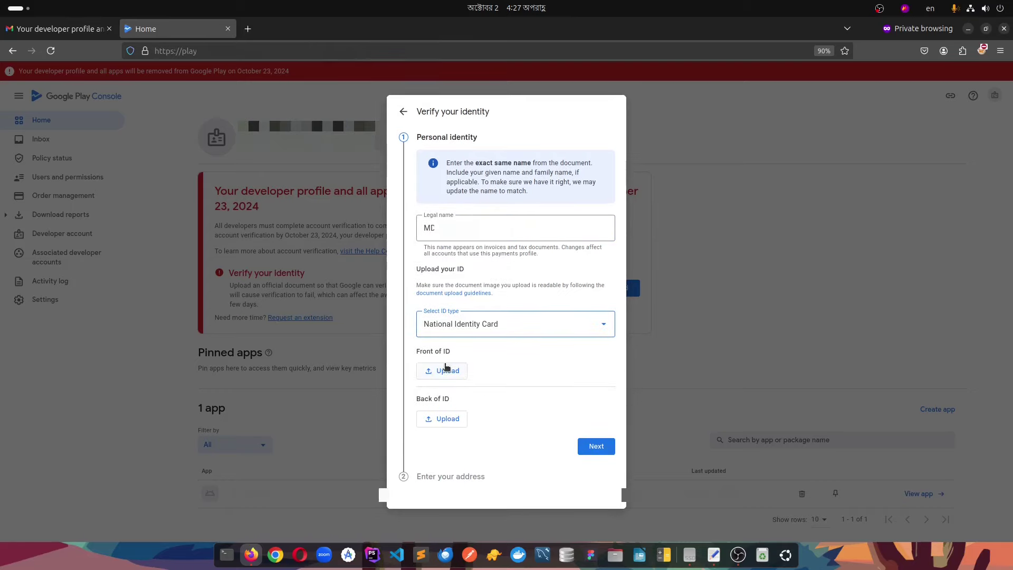
Step: Upload the front and back ID images from the FONT and BACK jpg files
left_click(444, 371)
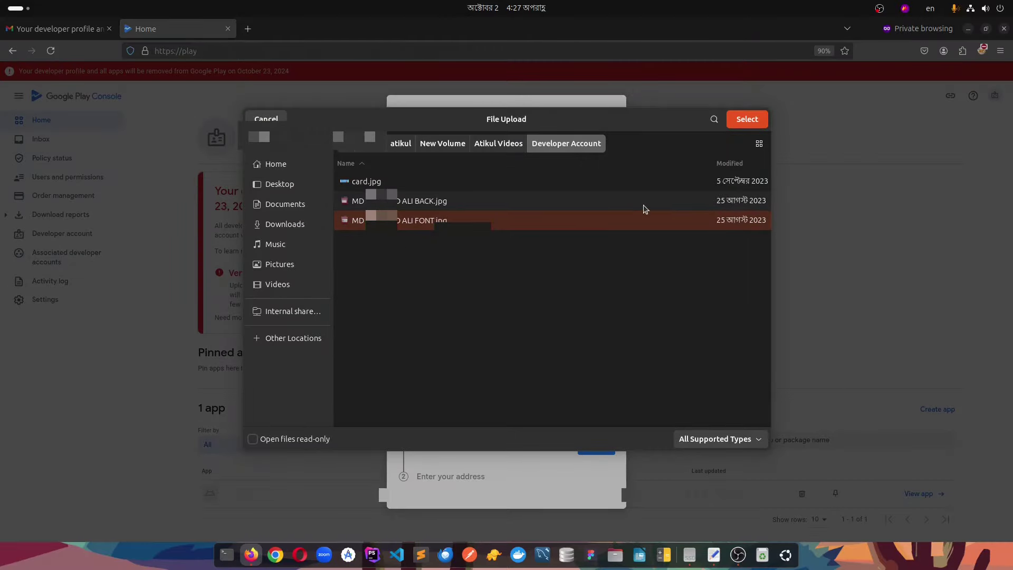
left_click(747, 120)
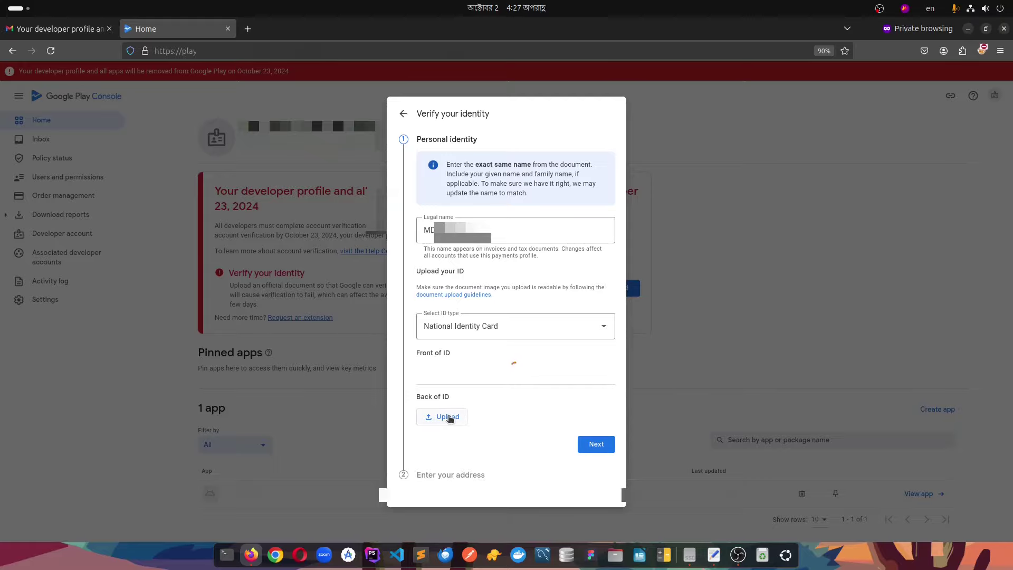
left_click(450, 417)
left_click(432, 201)
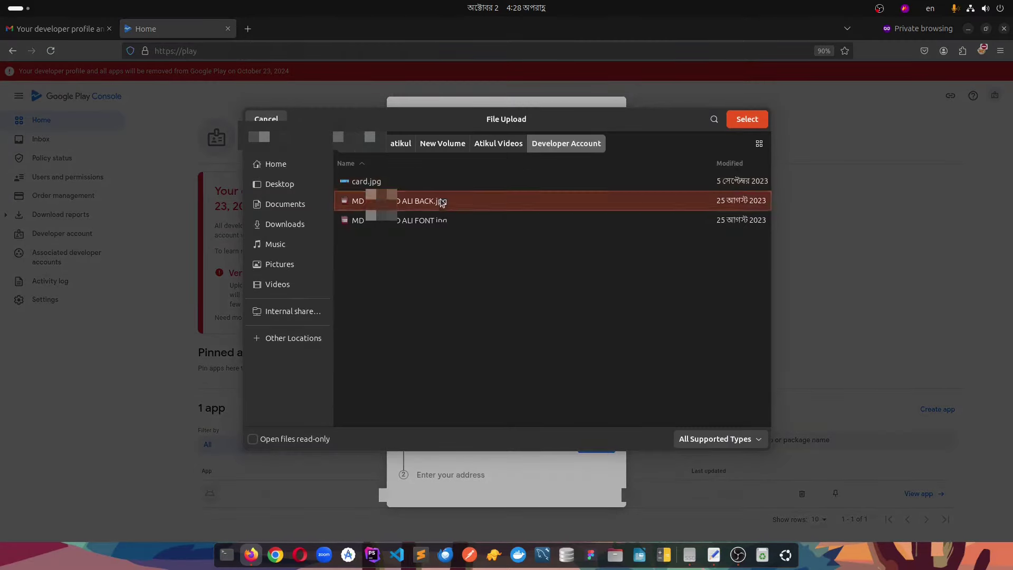
left_click(743, 121)
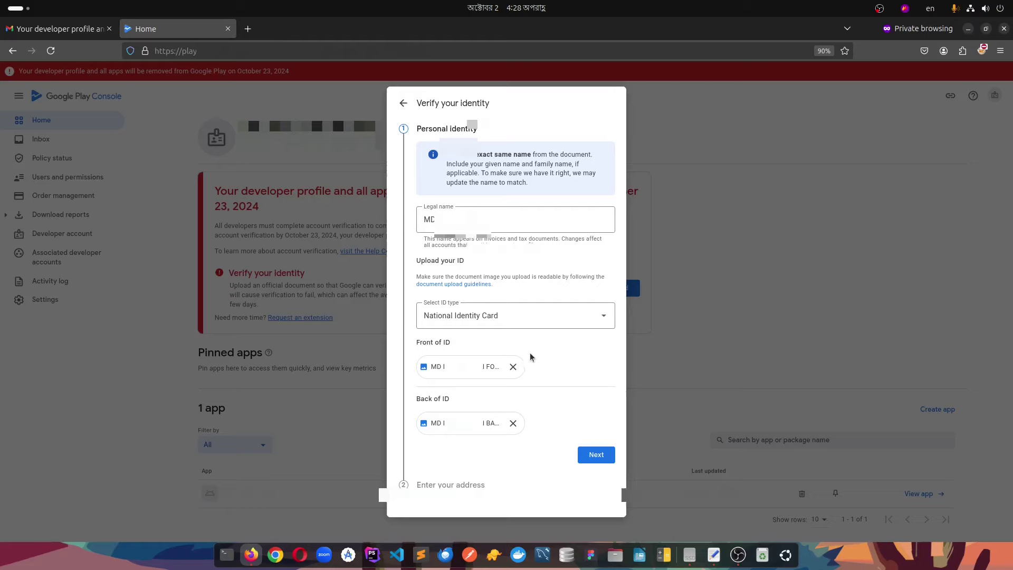
Step: Advance to the address step, autofill the address from the saved suggestion, and review the street address
left_click(595, 454)
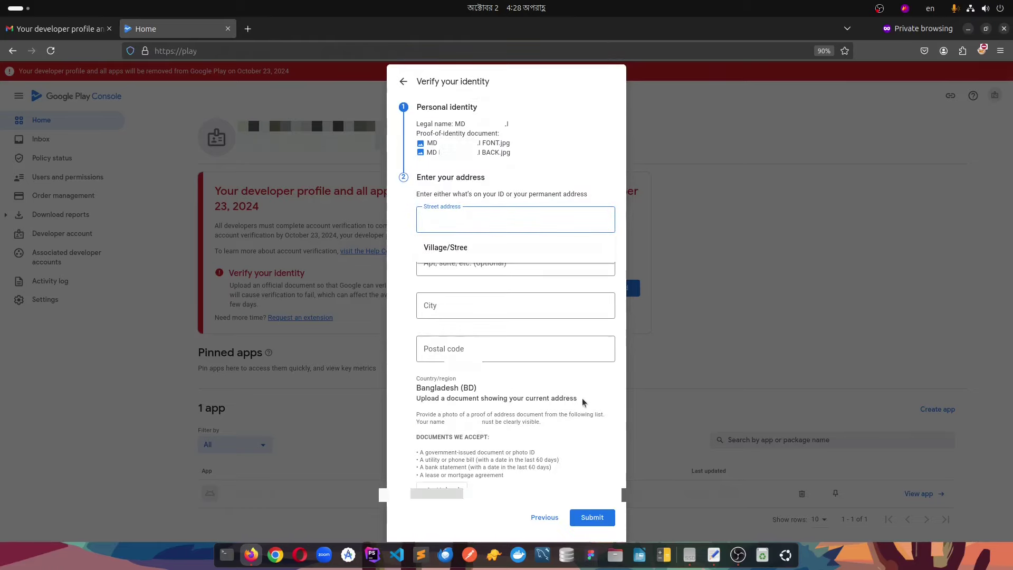
left_click(487, 242)
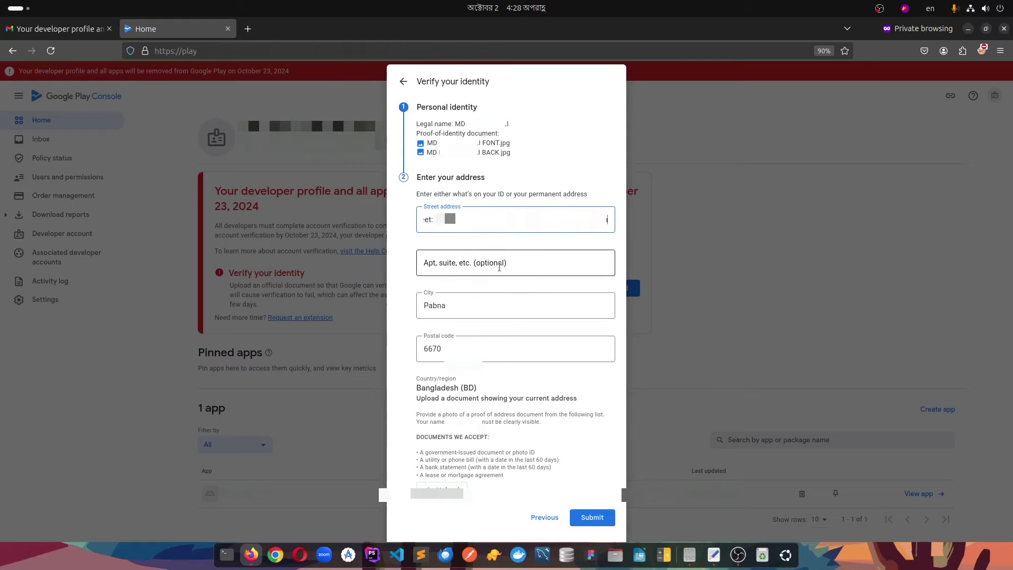
left_click_drag(467, 218, 397, 216)
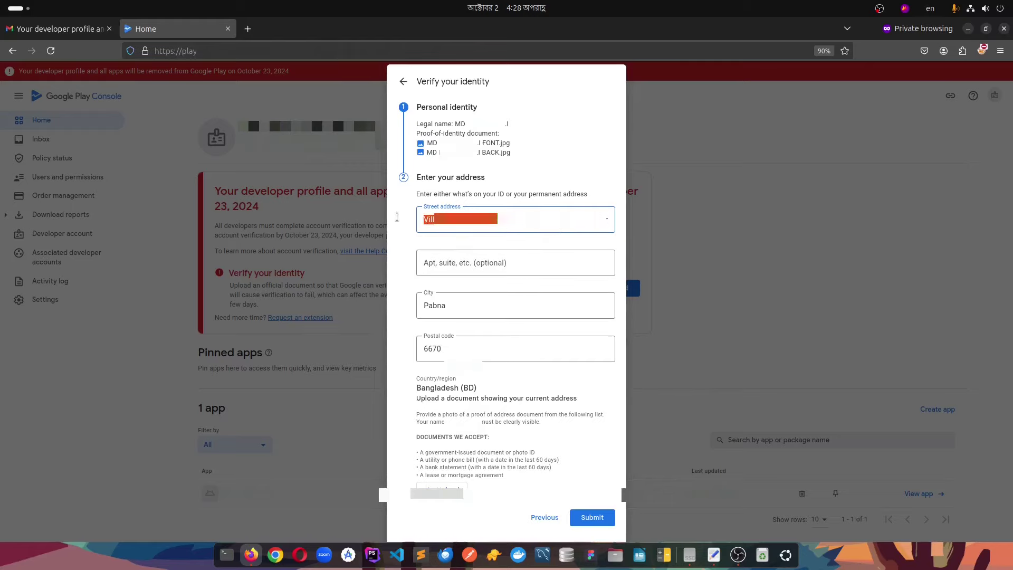
left_click(482, 219)
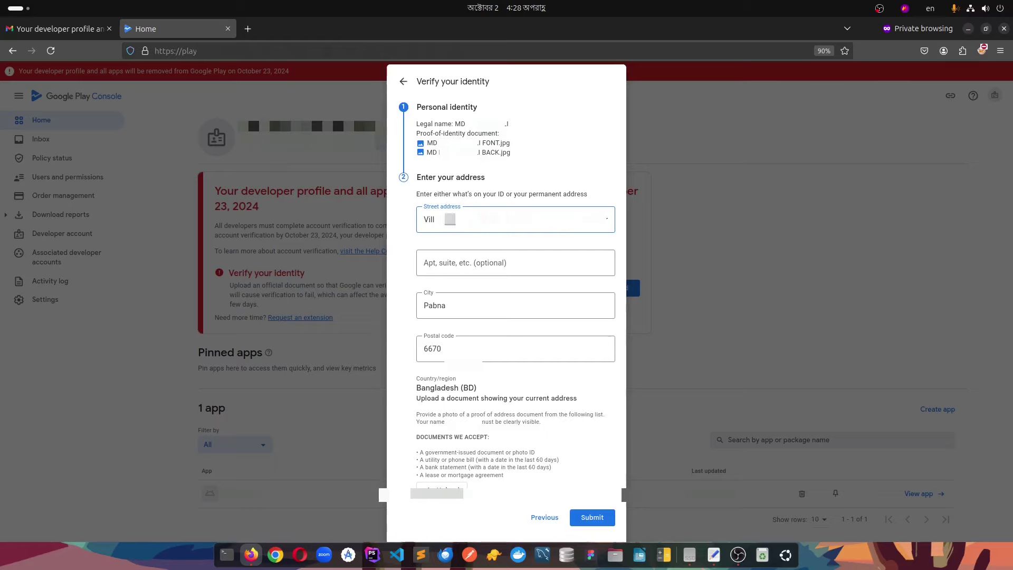
left_click_drag(470, 223, 612, 220)
left_click(555, 219)
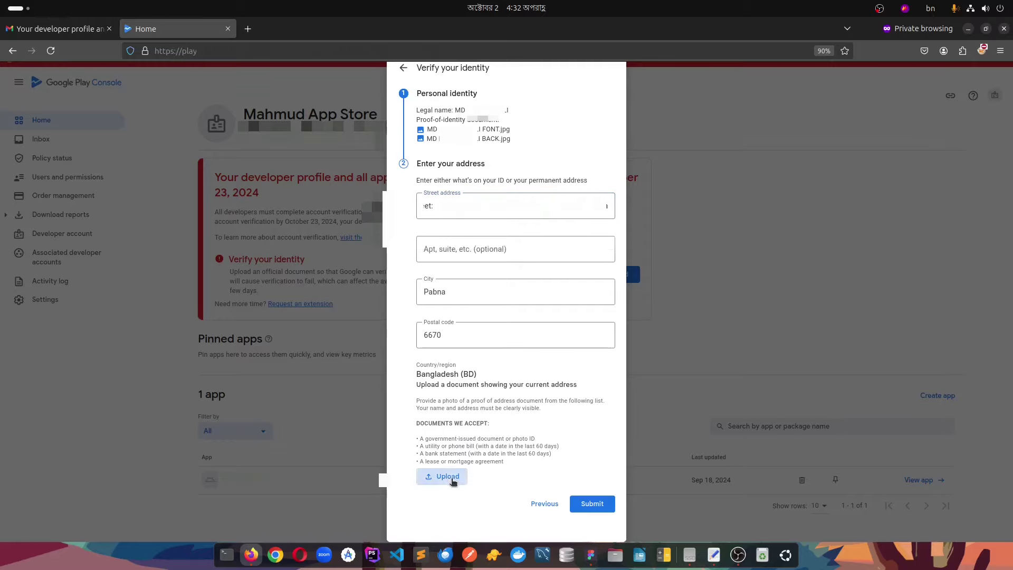
Step: Attach the recent jpg as the proof-of-address document and submit the verification
left_click(438, 476)
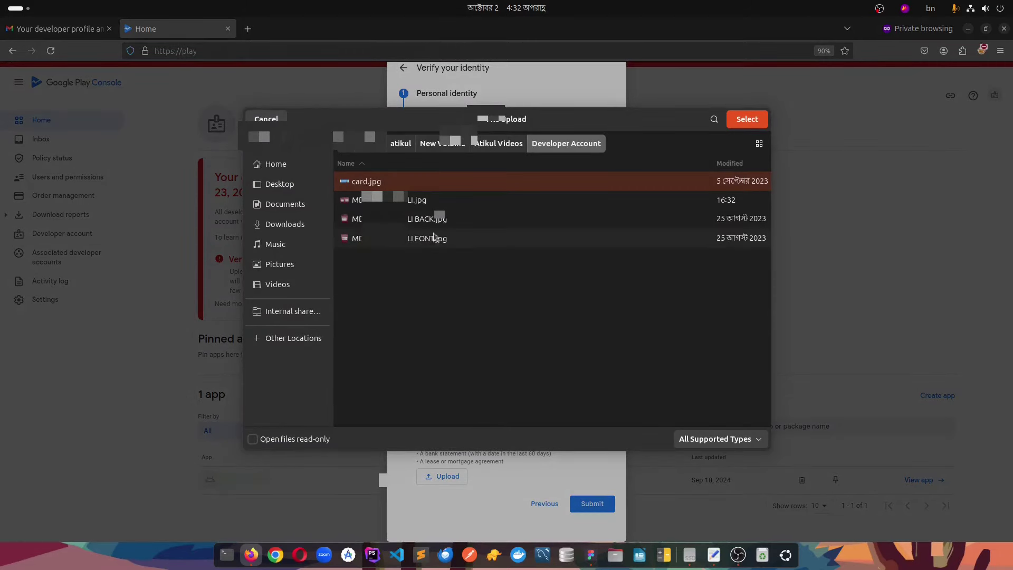
left_click(424, 201)
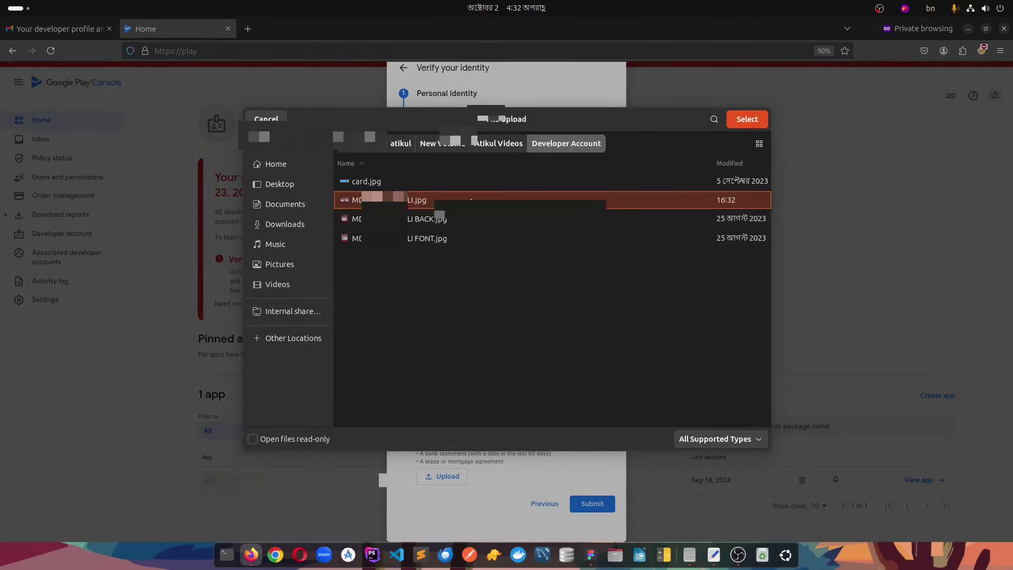
left_click(746, 120)
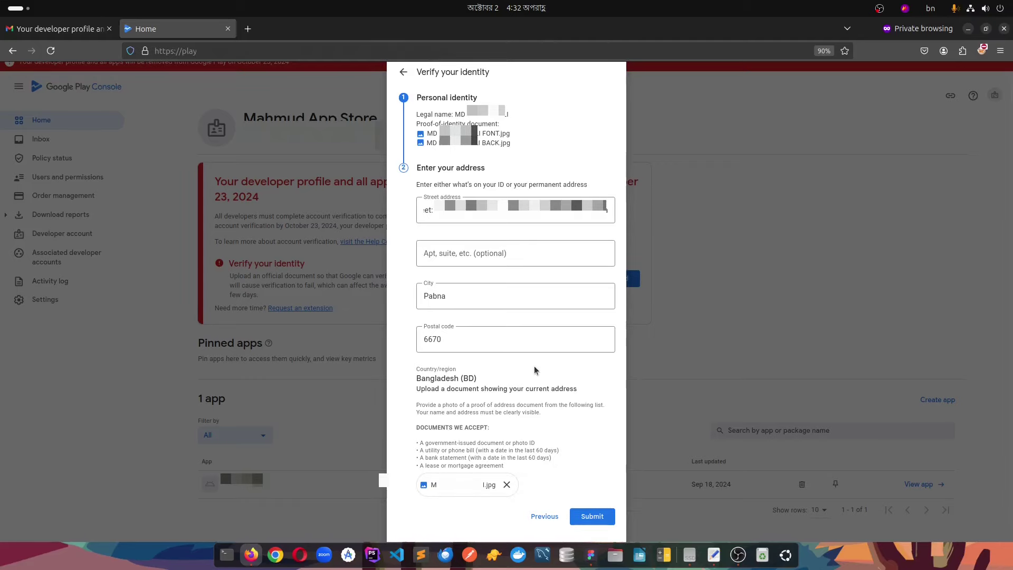
scroll(494, 402, "up", 1)
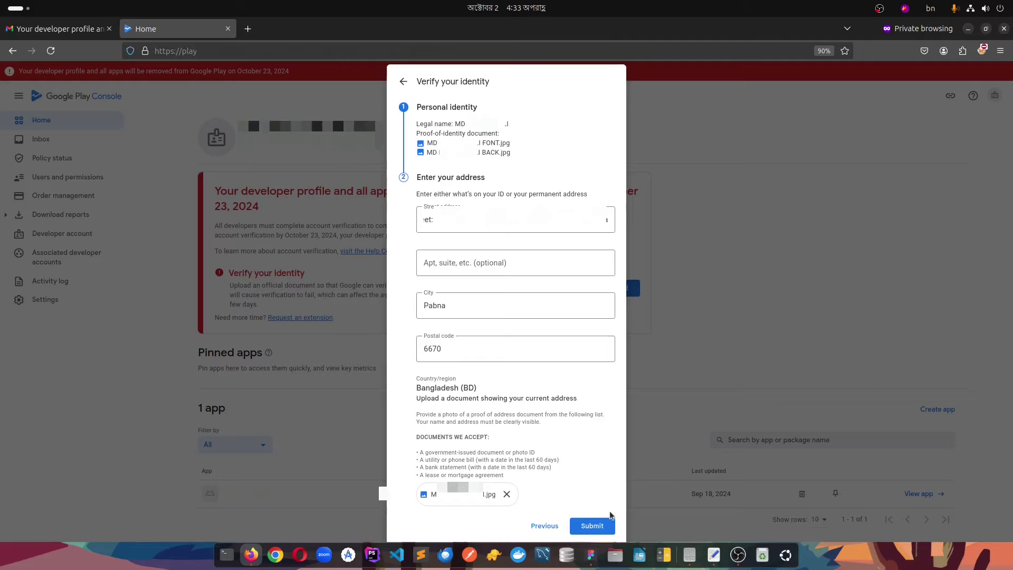
left_click(592, 525)
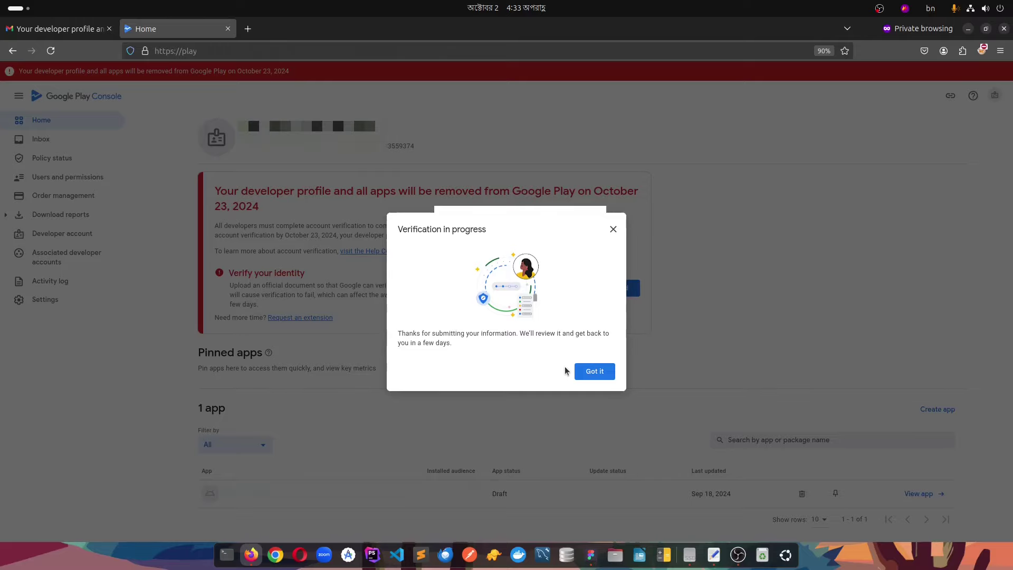
Step: Dismiss the Verification in progress dialog and read the 'Google is verifying your identity' notice
left_click(594, 372)
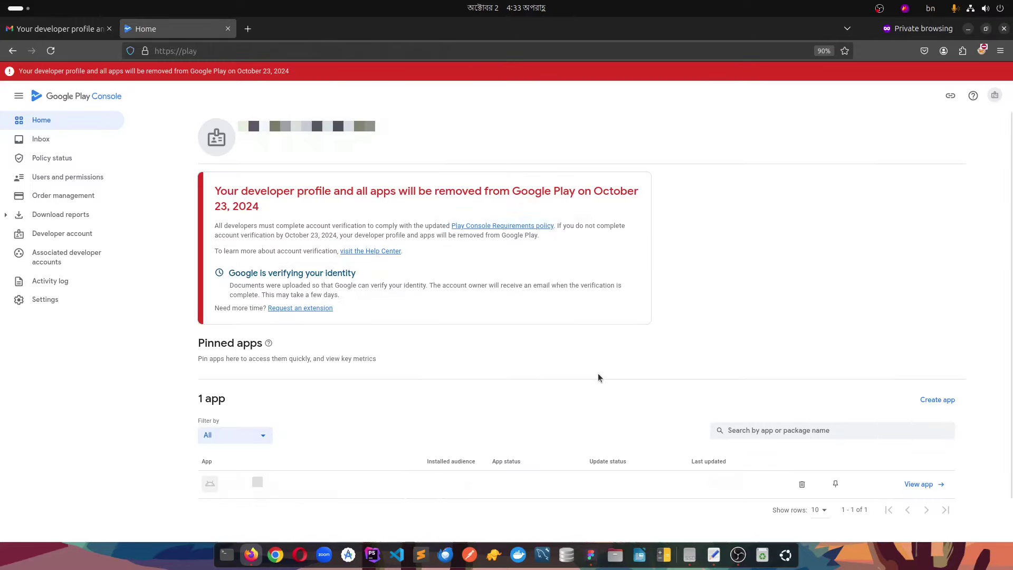
left_click_drag(368, 274, 554, 293)
left_click(245, 289)
left_click(394, 299)
left_click_drag(313, 295, 339, 295)
left_click(427, 300)
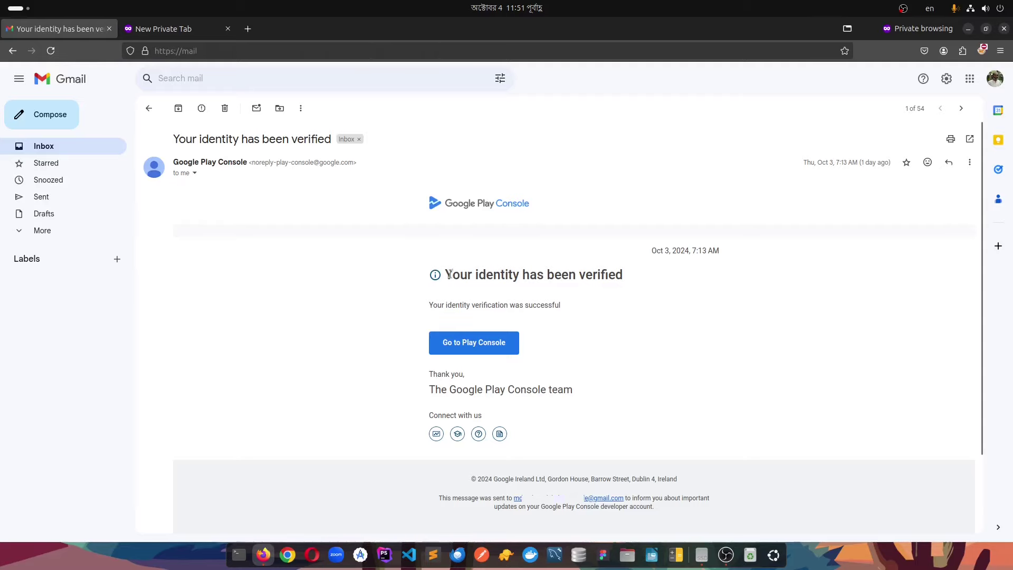
Step: Read the Gmail message's 'Your identity has been verified' heading and its verification-successful line
left_click_drag(446, 274, 625, 275)
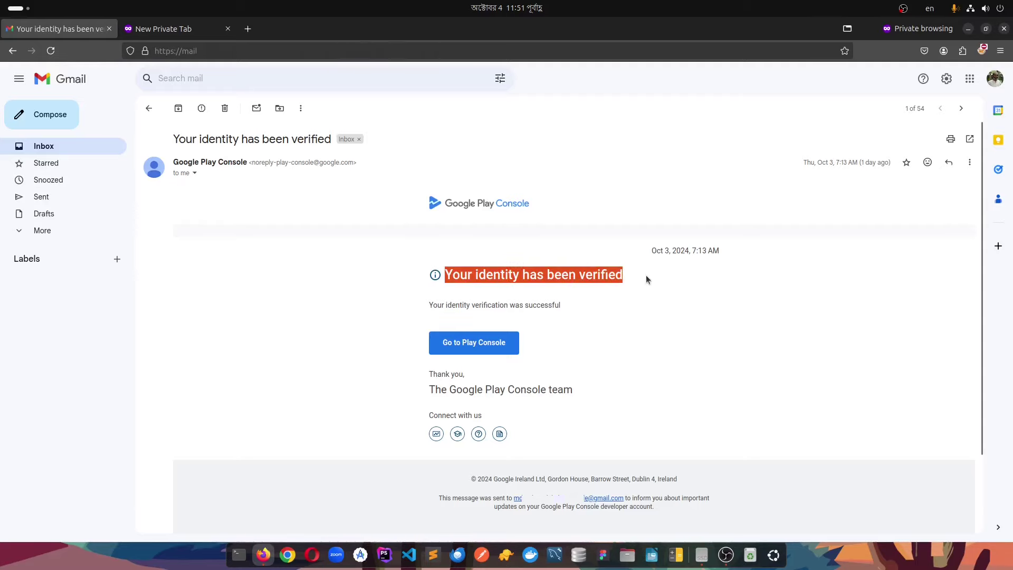
left_click(646, 278)
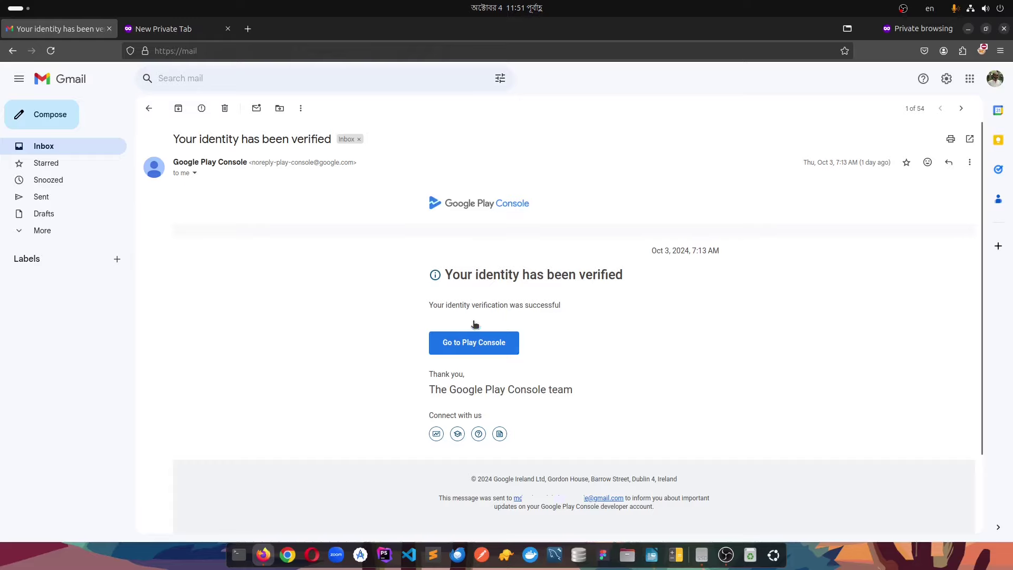
left_click_drag(422, 305, 435, 306)
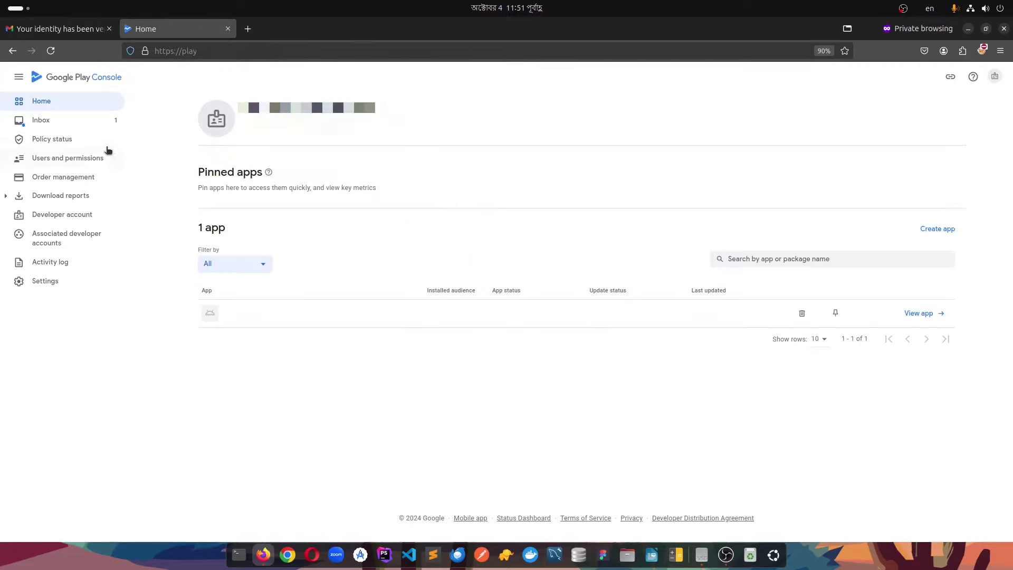
Step: Open the Play Console Inbox and expand the 'Your identity has been verified' message
left_click(65, 125)
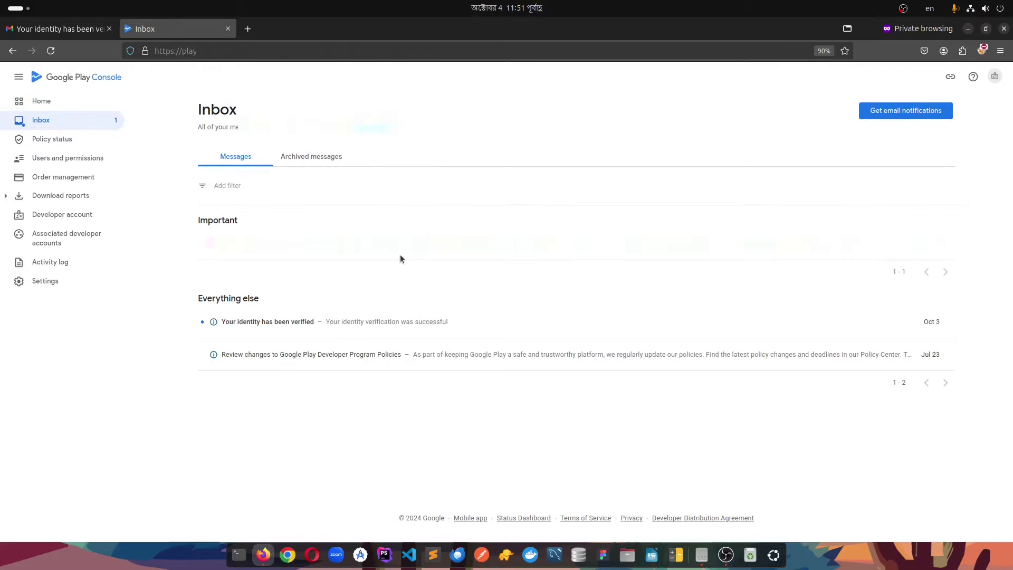
left_click(287, 325)
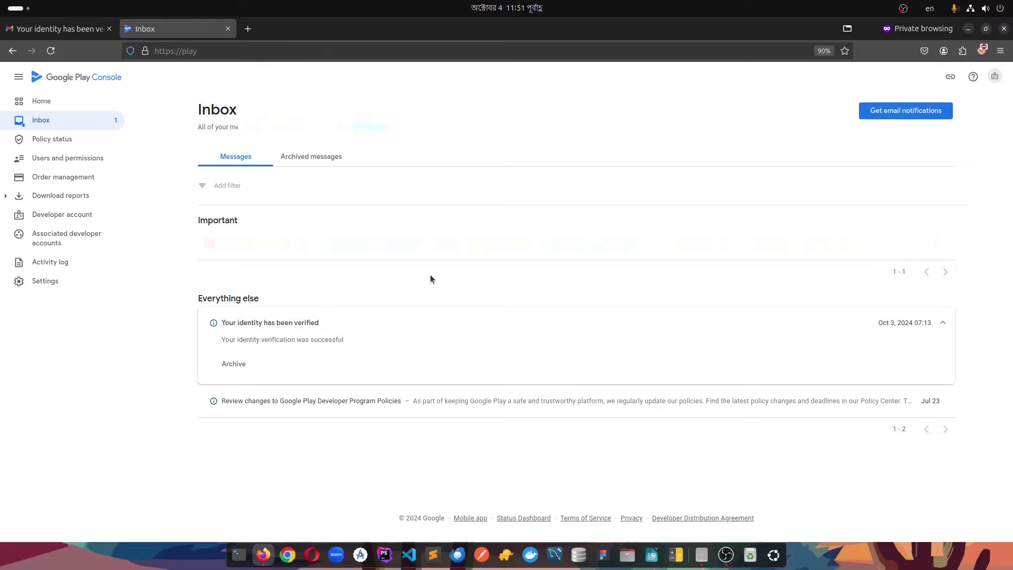
left_click(311, 322)
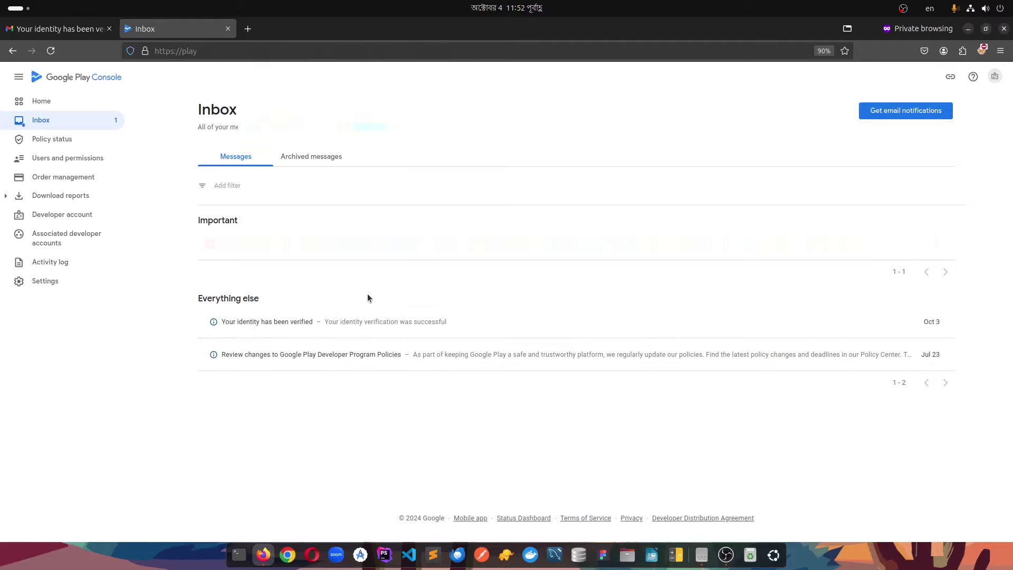
left_click(277, 326)
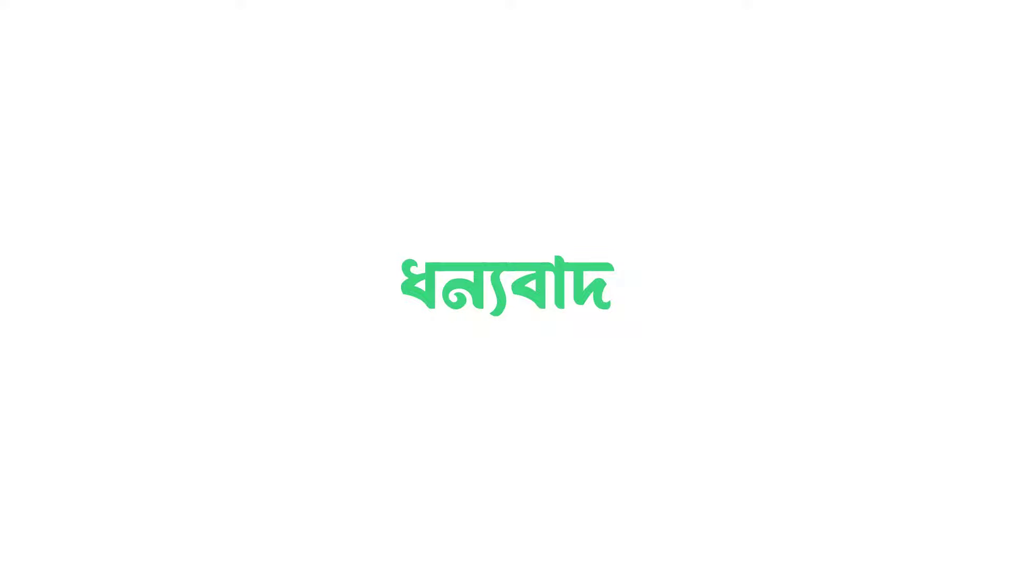